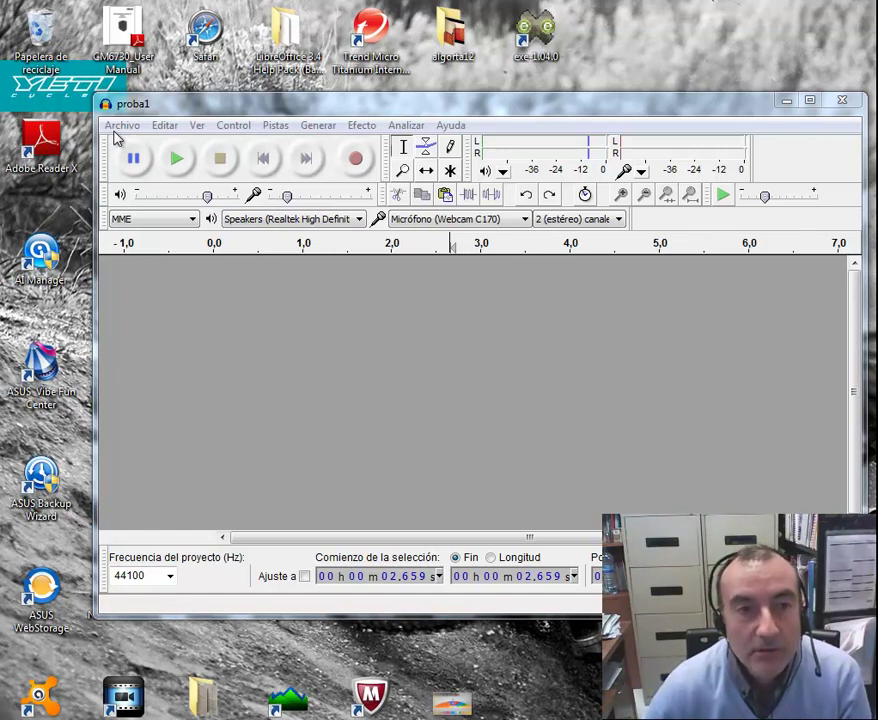
Import the audio file Rayman_2_music_sample from the Mi música folder into the project
click(124, 127)
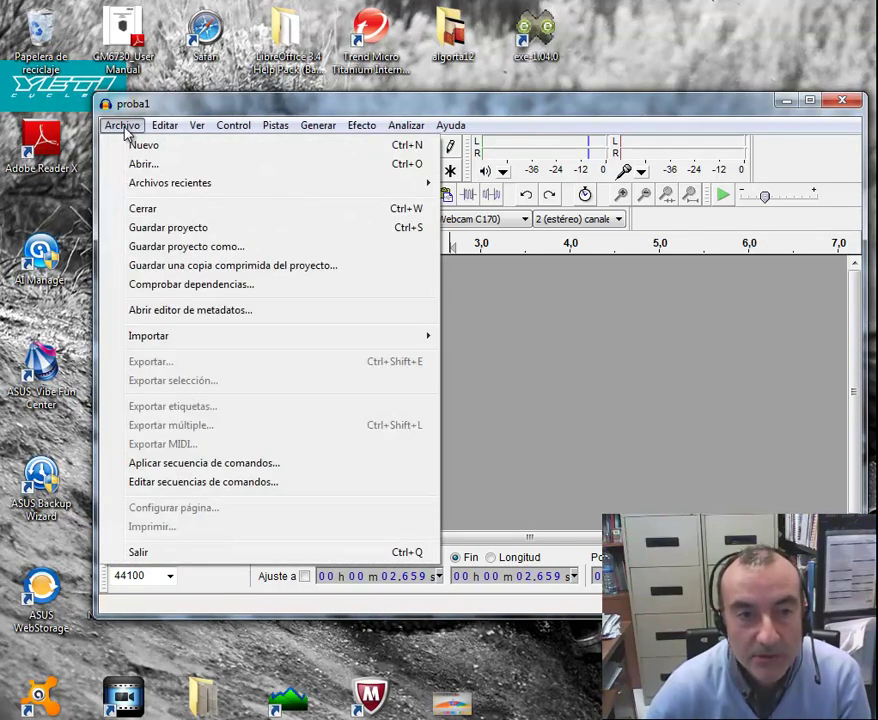
mouse_move(157, 343)
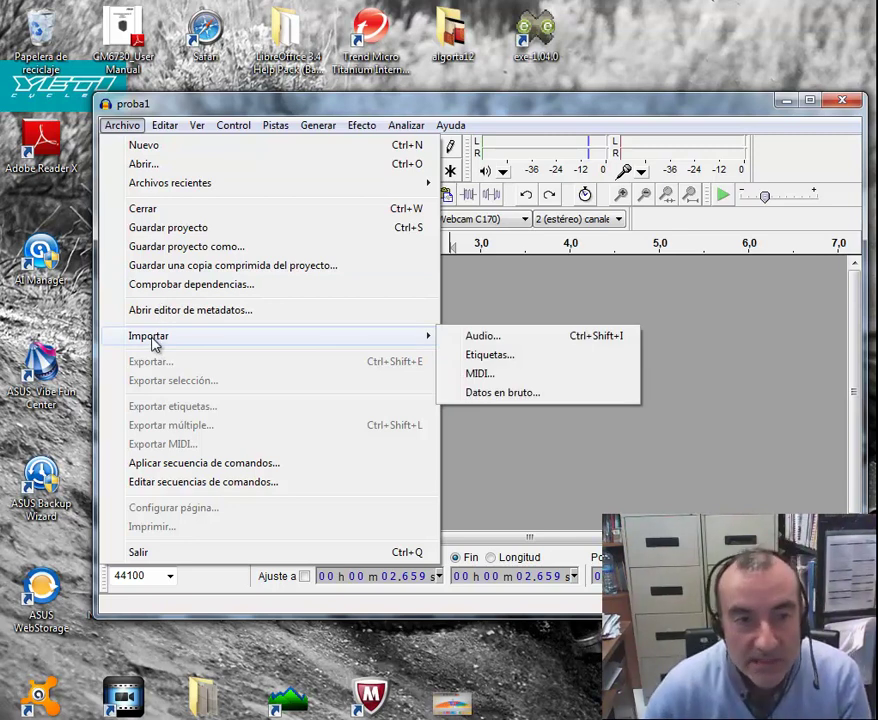
click(485, 338)
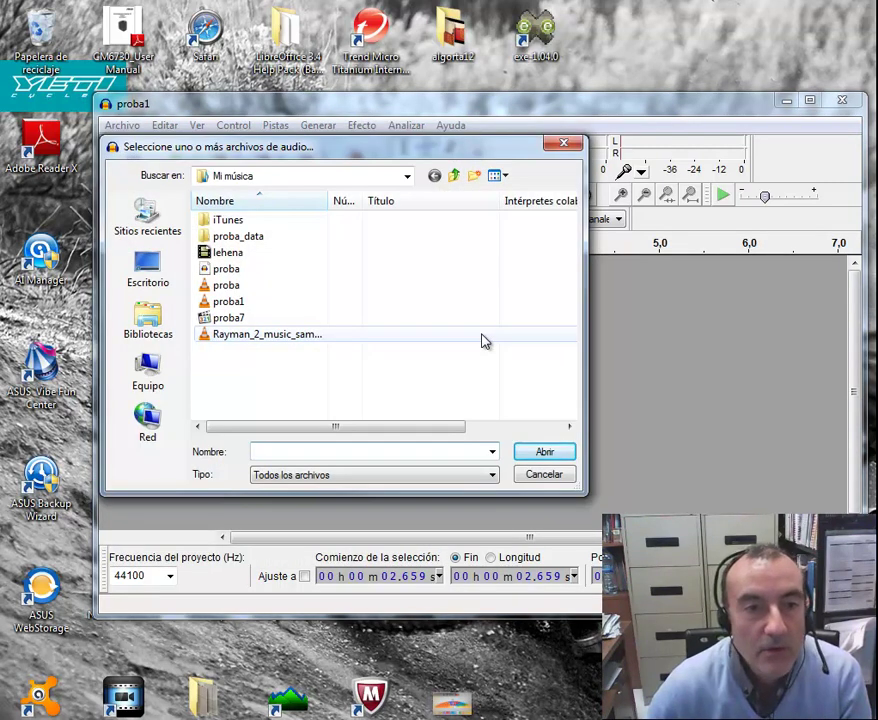
click(231, 338)
click(548, 453)
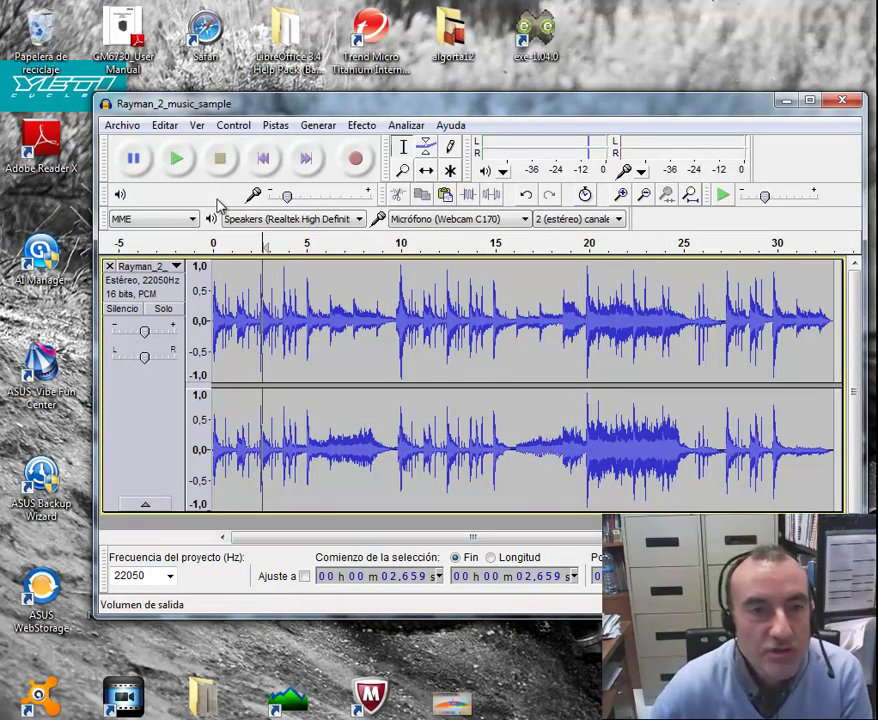
Play back the imported music track, pause it partway and stop the playback
click(175, 159)
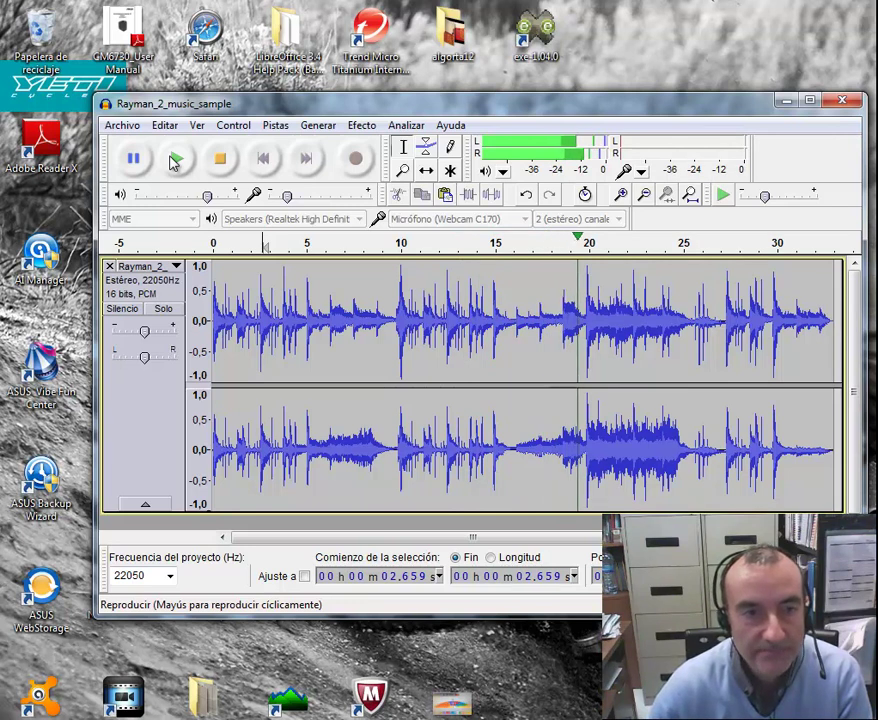
click(133, 160)
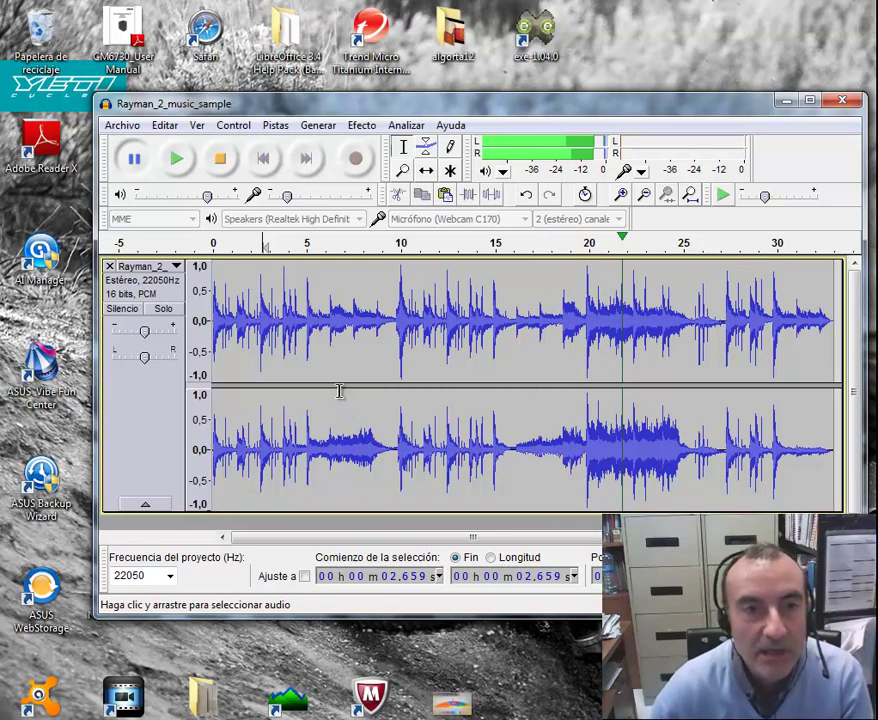
click(275, 125)
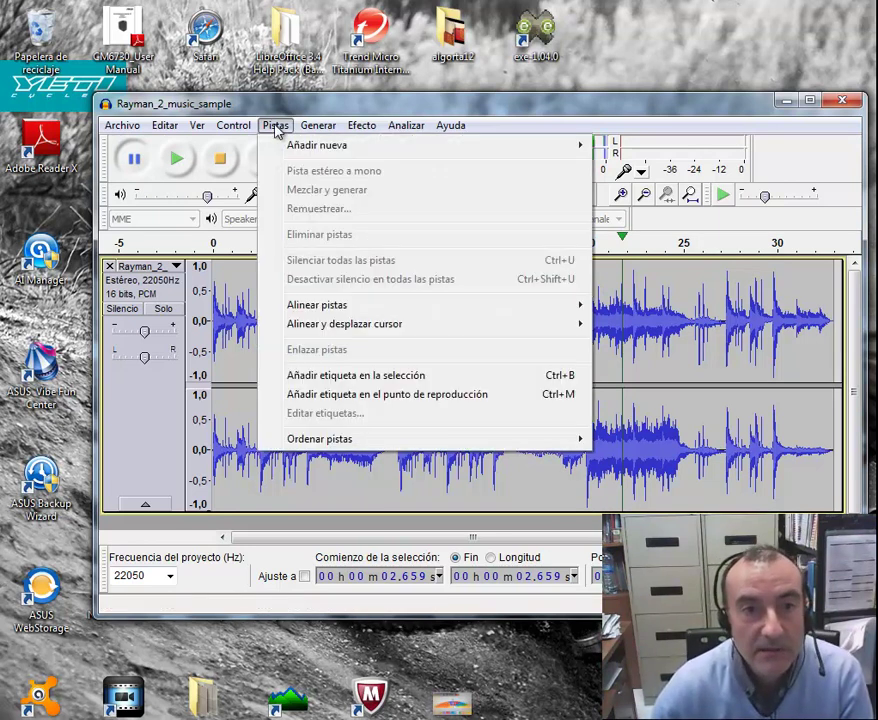
mouse_move(278, 148)
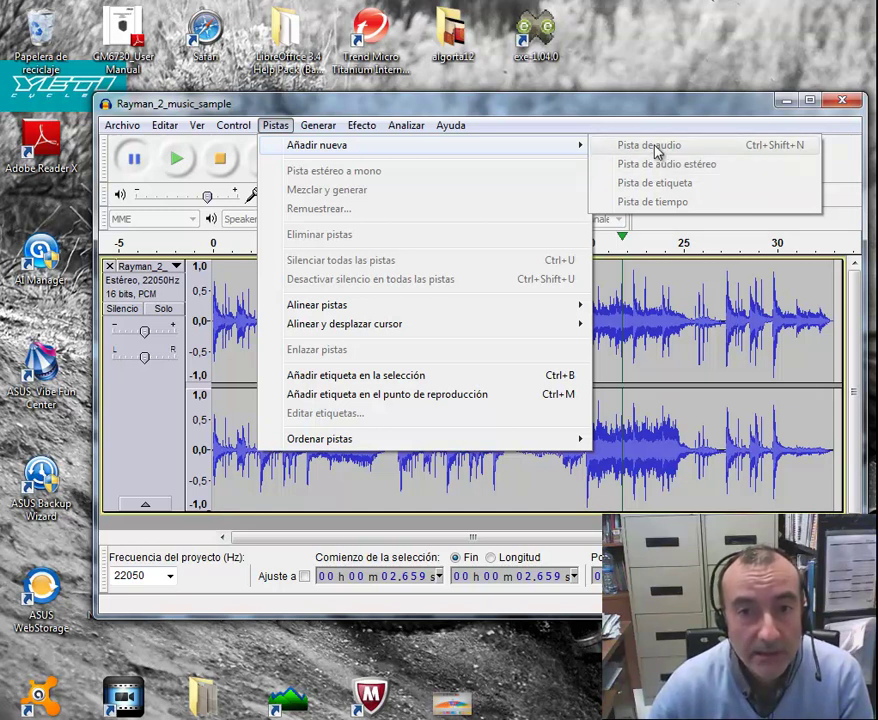
click(789, 173)
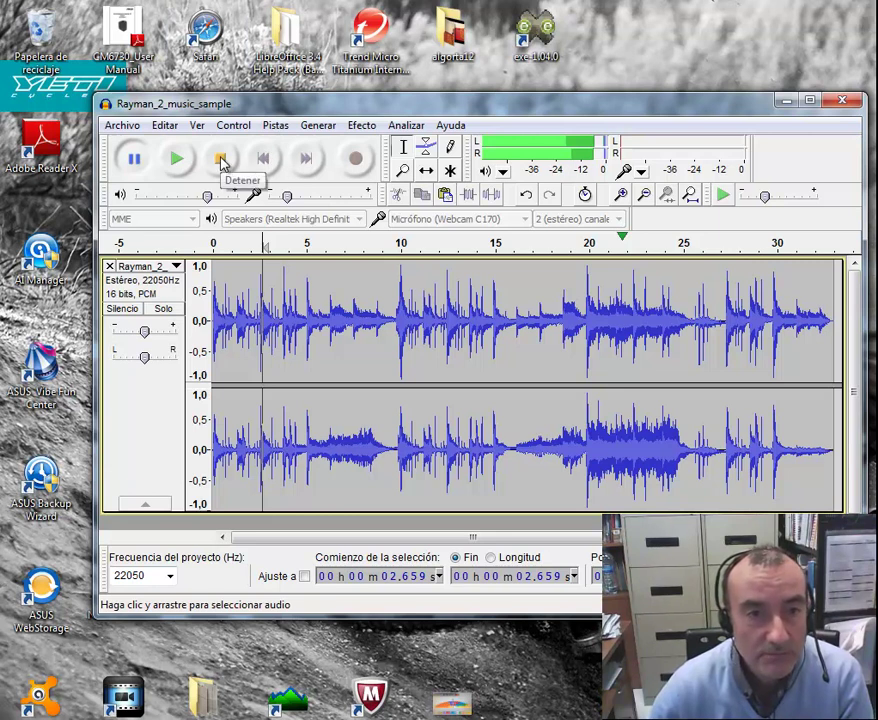
Add a new stereo audio track below the imported music track
click(275, 127)
mouse_move(312, 150)
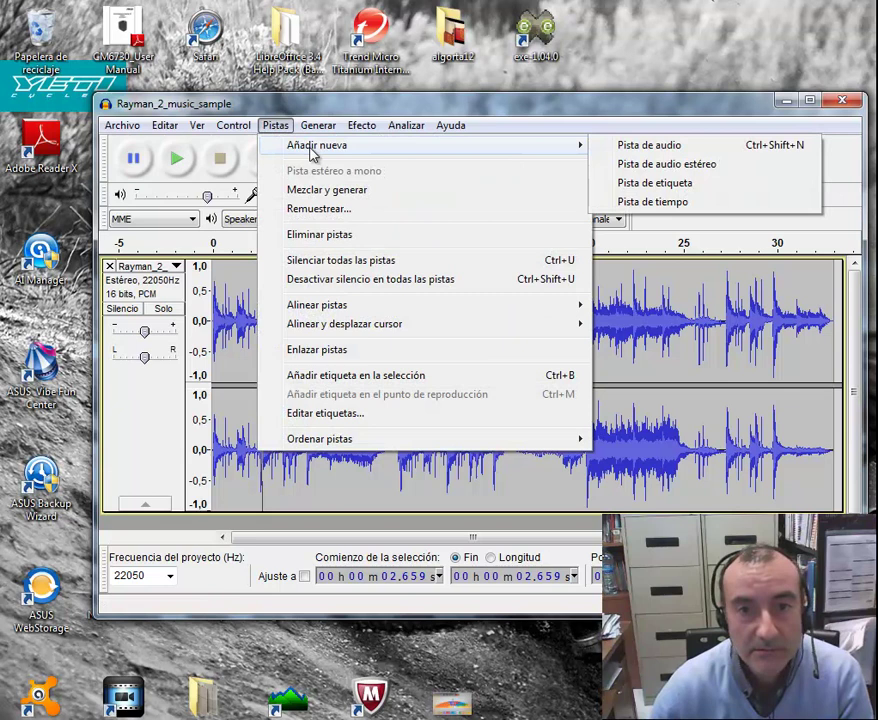
click(690, 166)
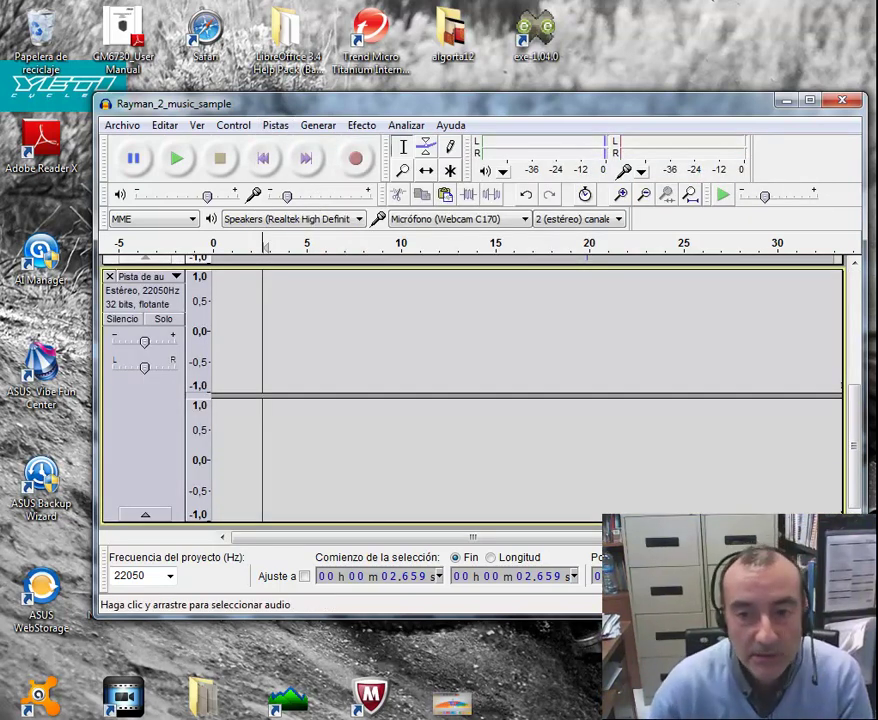
Make the project window taller and collapse the Rayman music track
drag(865, 618, 818, 672)
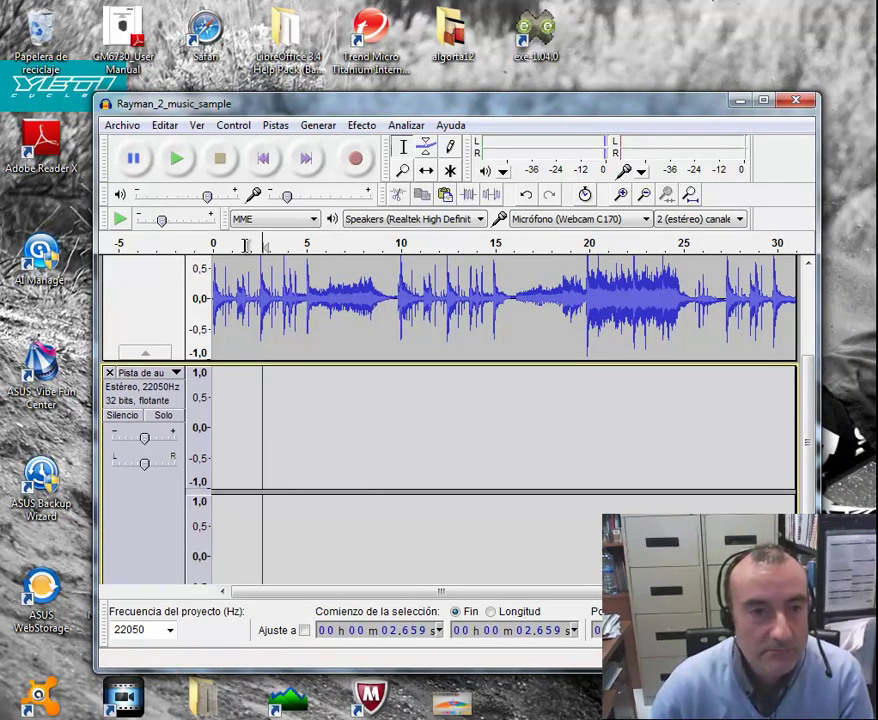
click(145, 353)
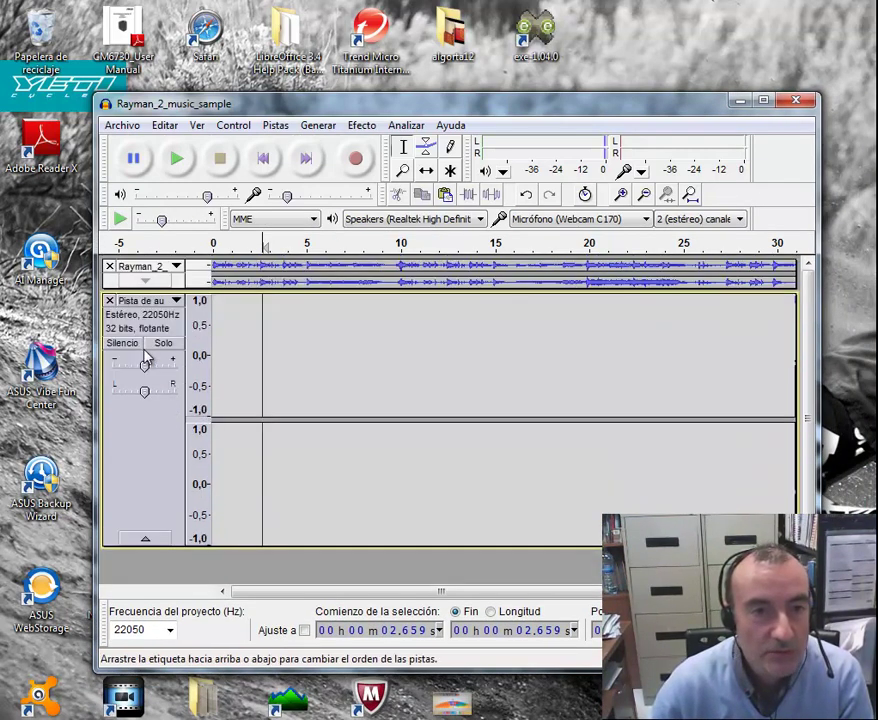
Collapse and re-expand the empty stereo track several times
click(145, 538)
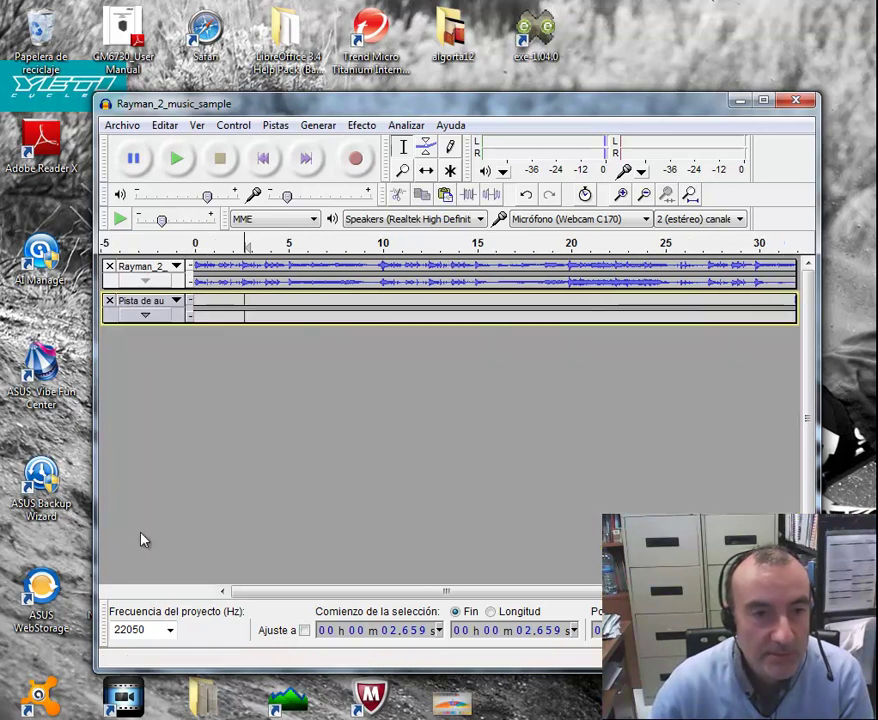
click(145, 315)
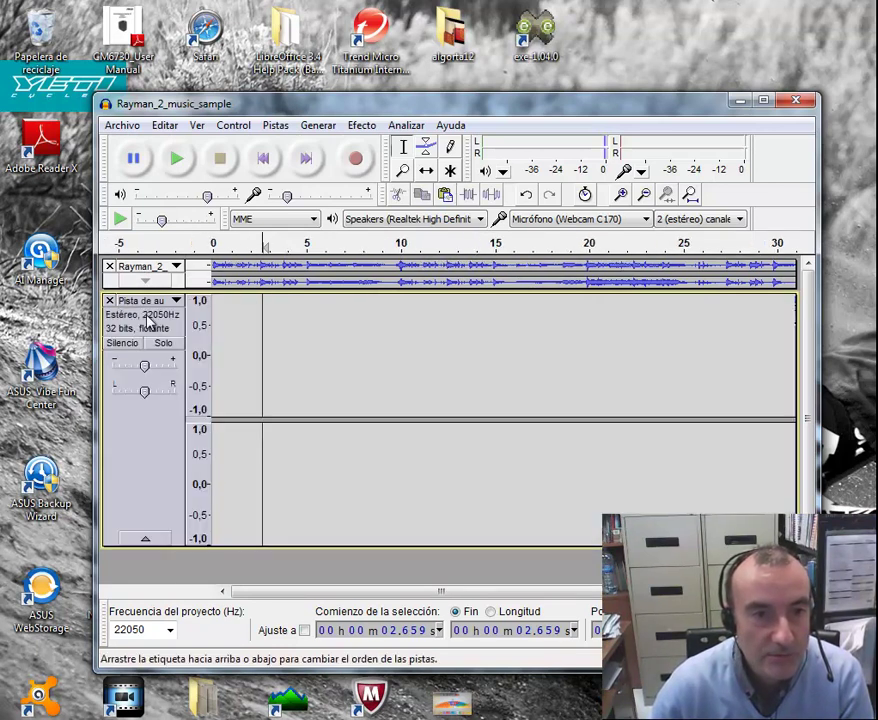
click(145, 538)
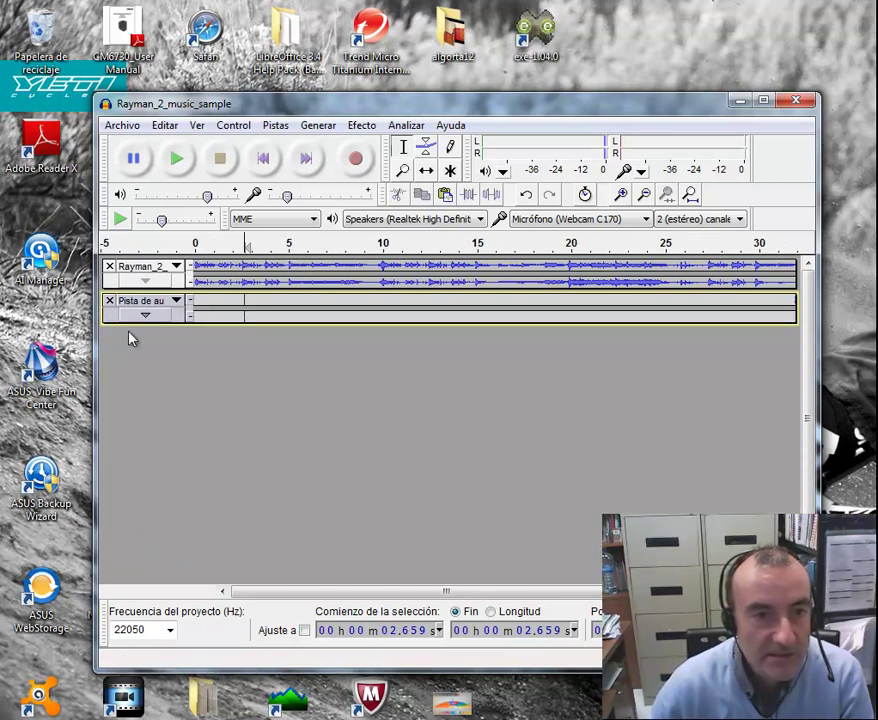
click(145, 314)
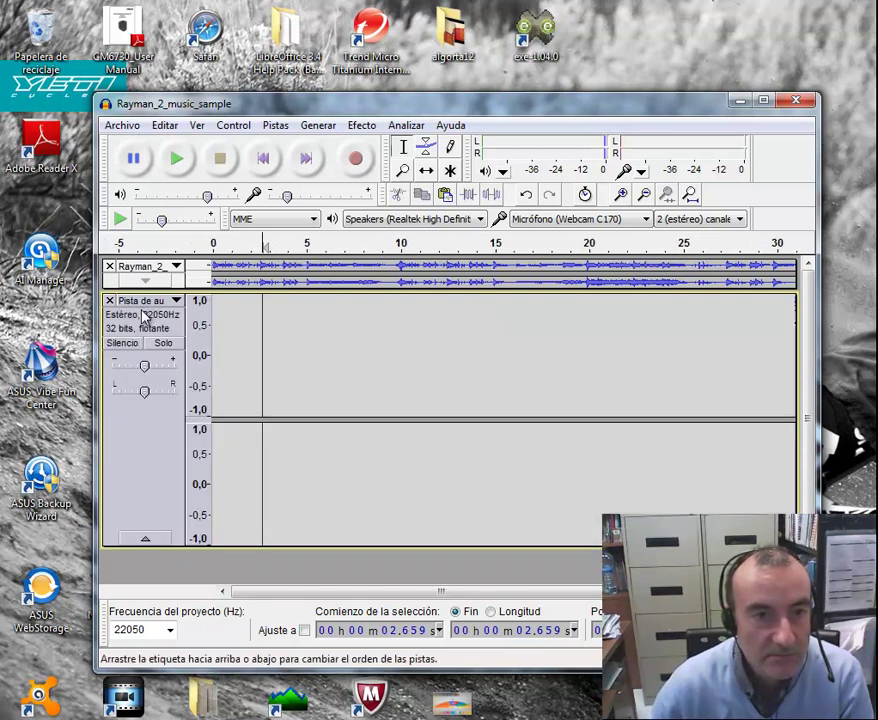
click(145, 538)
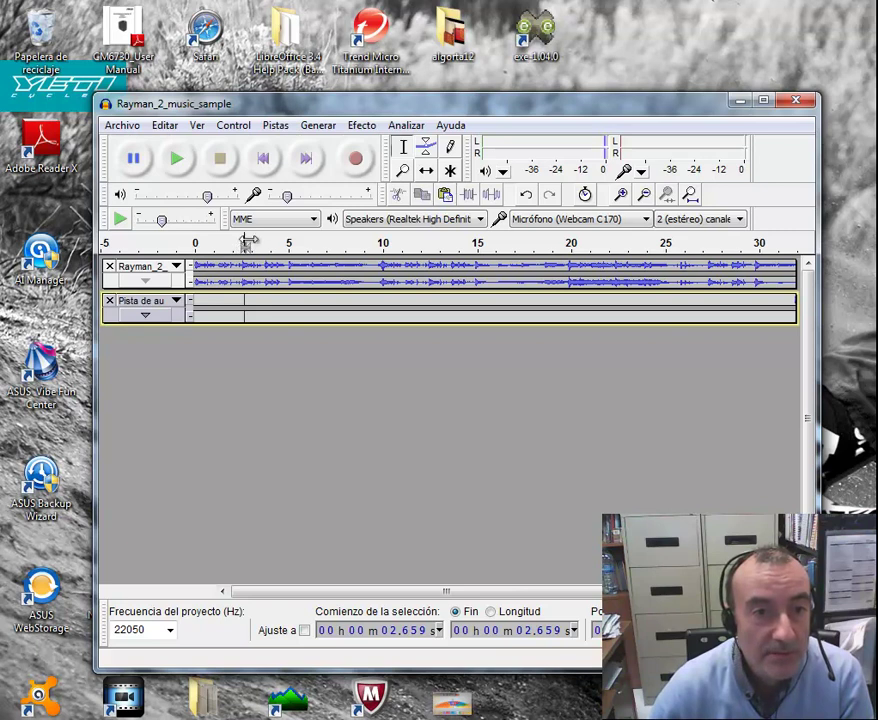
click(145, 317)
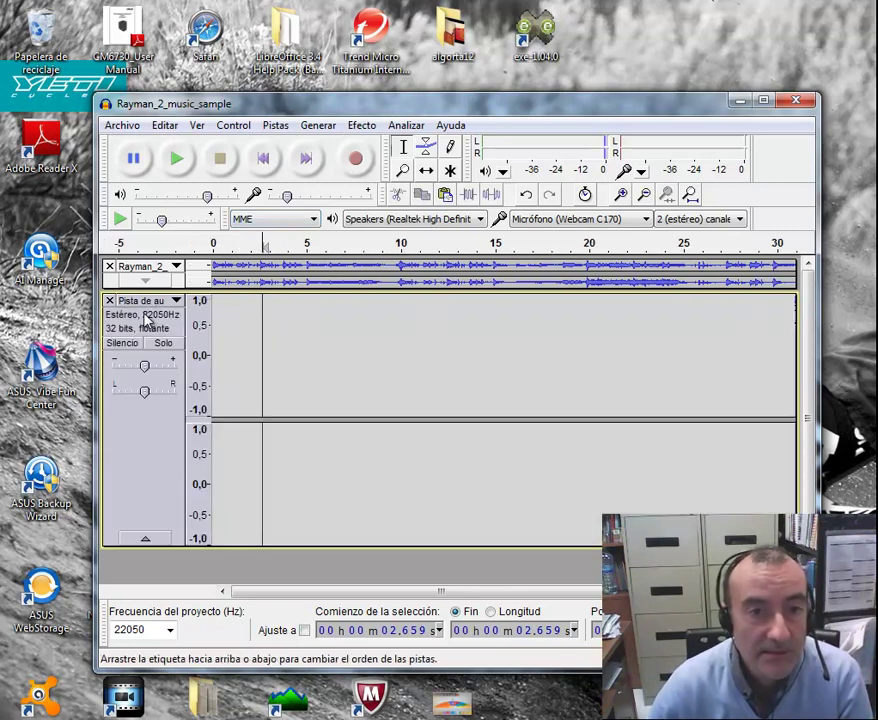
Record about 13 seconds of voice from the microphone over the music and stop the recording
click(356, 161)
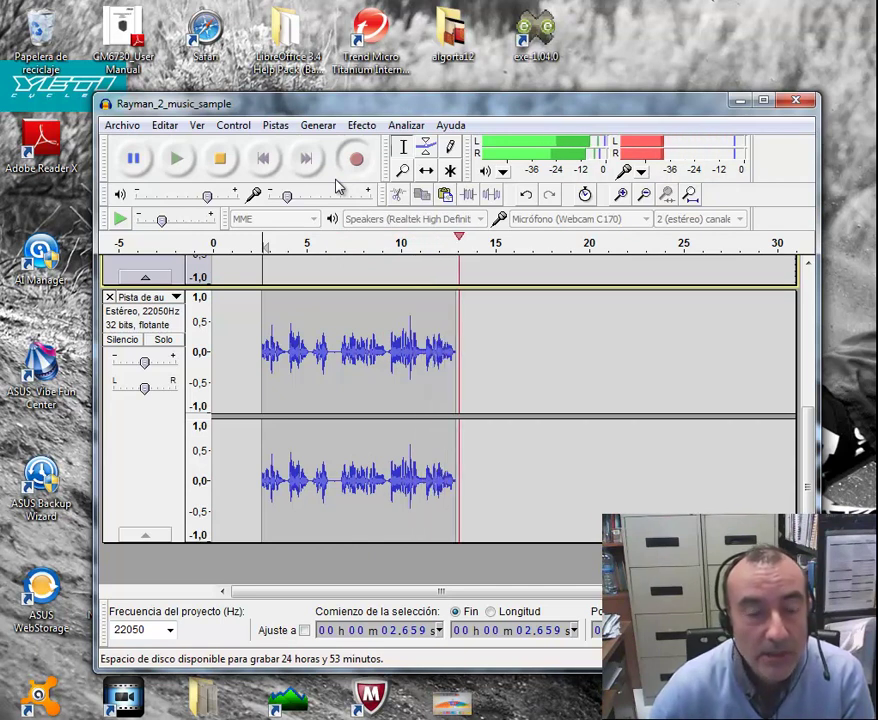
click(222, 168)
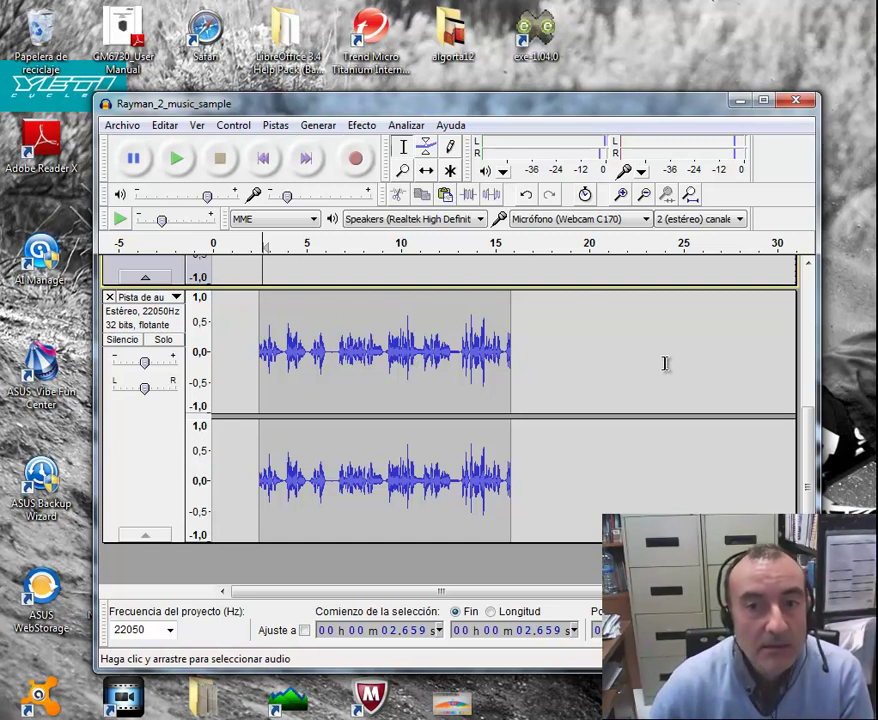
drag(812, 447, 825, 477)
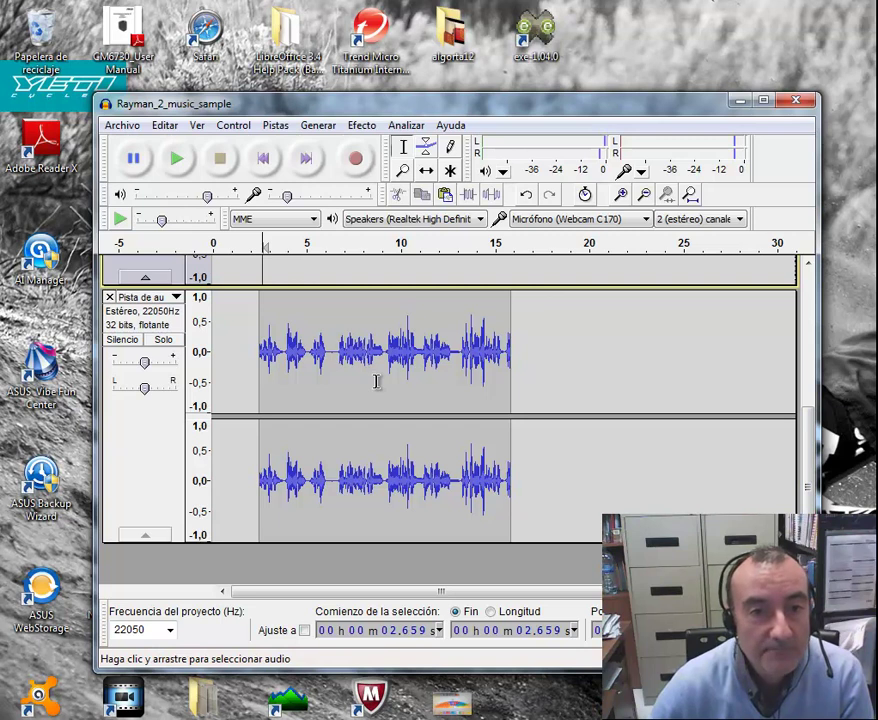
Export the project to Mi música as an Ogg Vorbis file named Raymanetani, accepting the stereo mixdown and the existing metadata
click(124, 126)
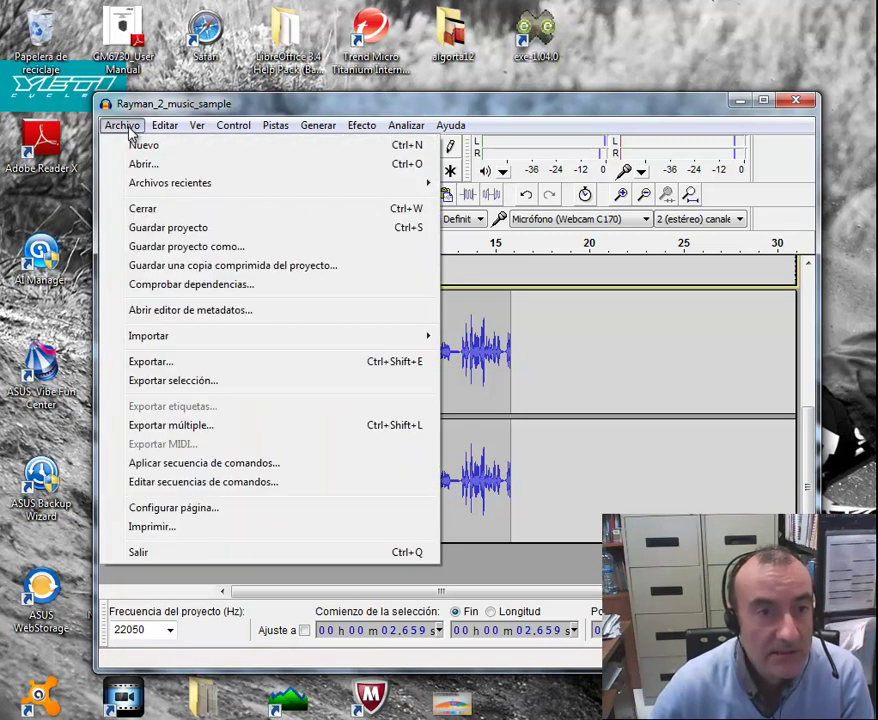
click(150, 362)
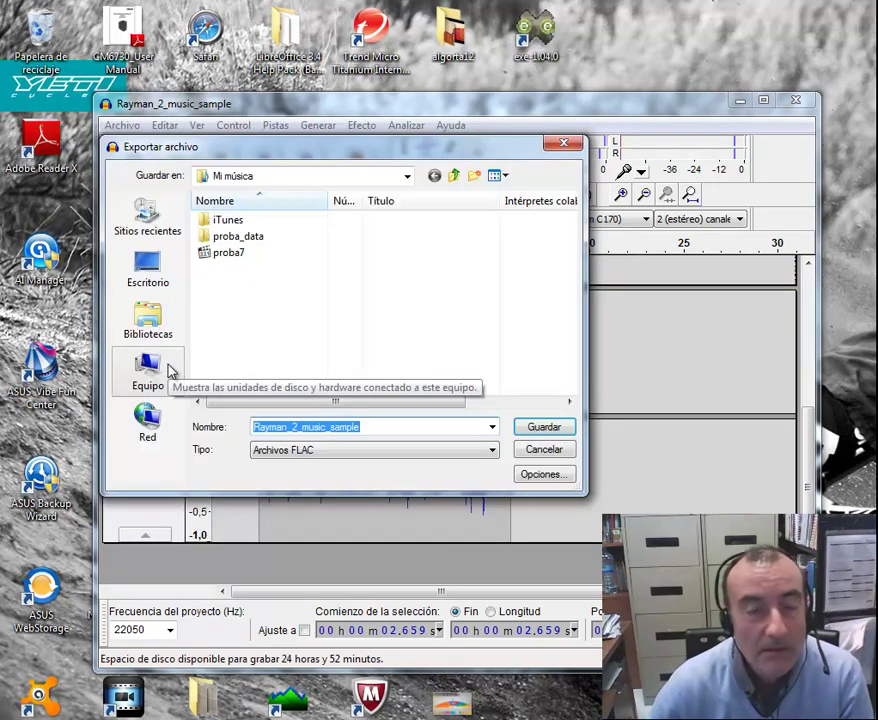
click(494, 452)
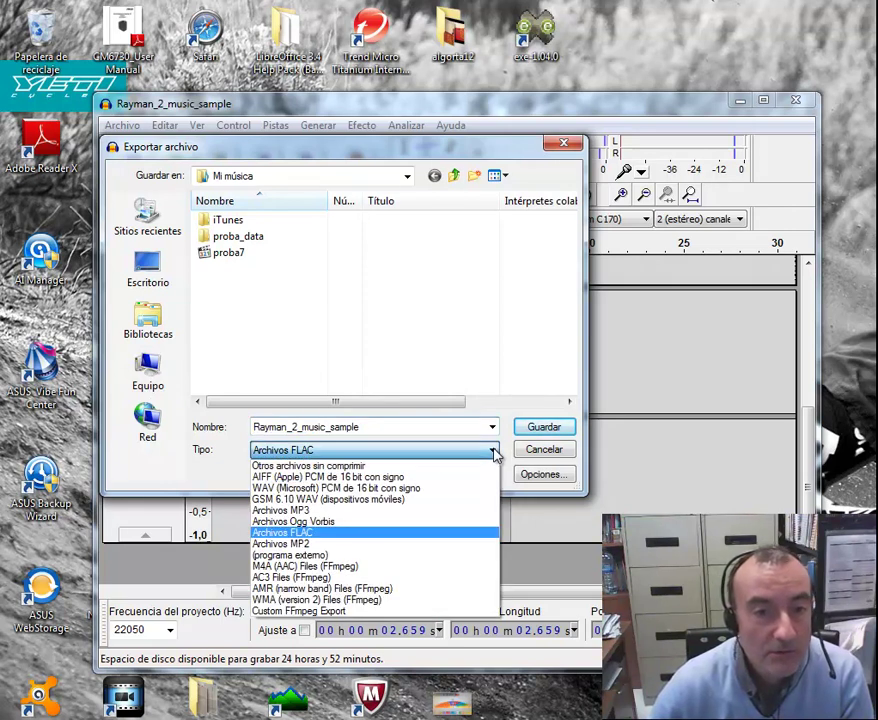
click(319, 521)
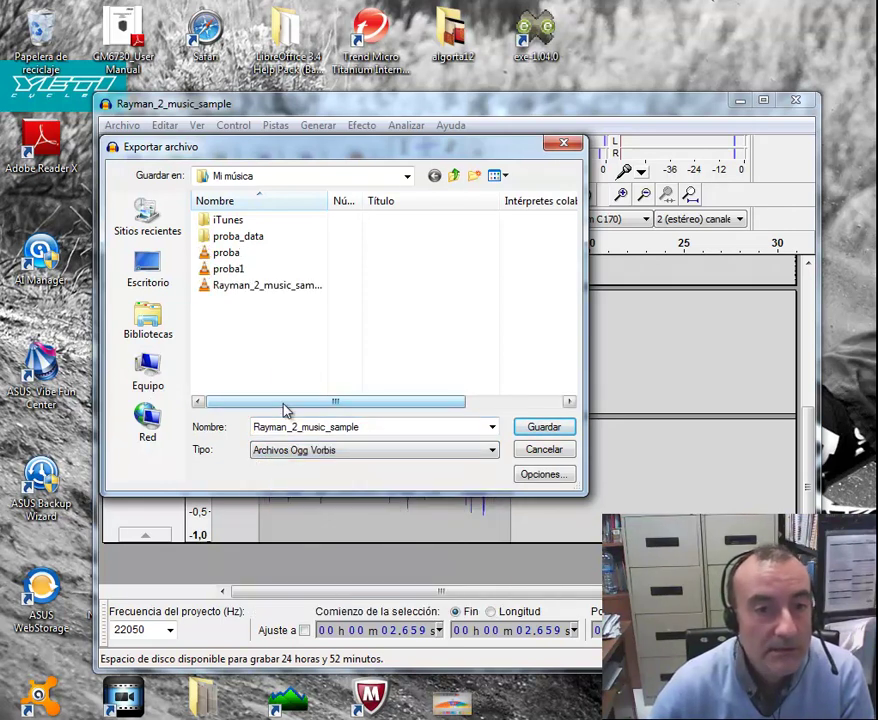
double_click(387, 427)
drag(362, 427, 291, 430)
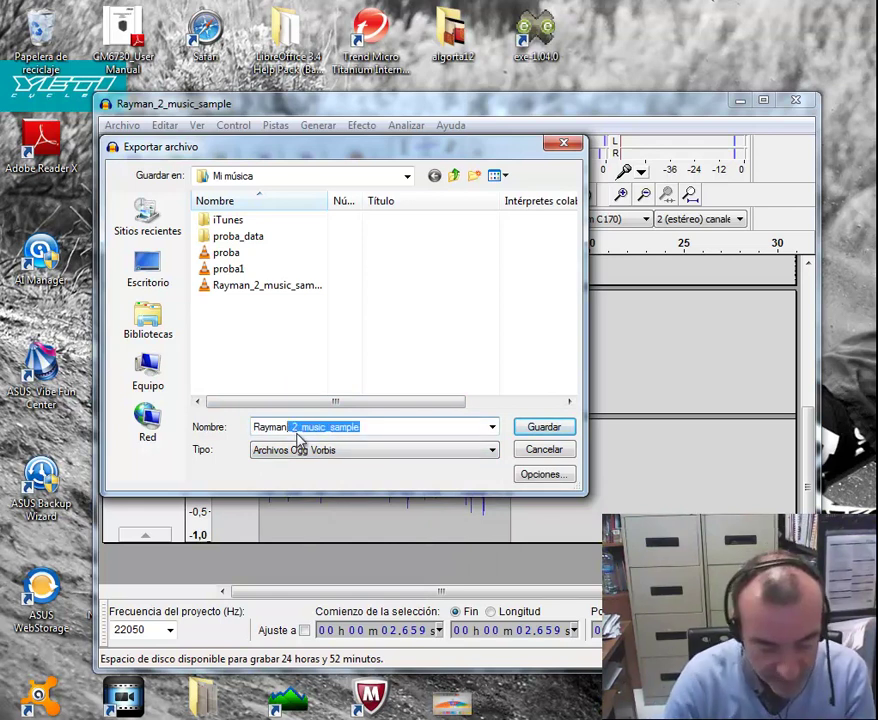
text(etani)
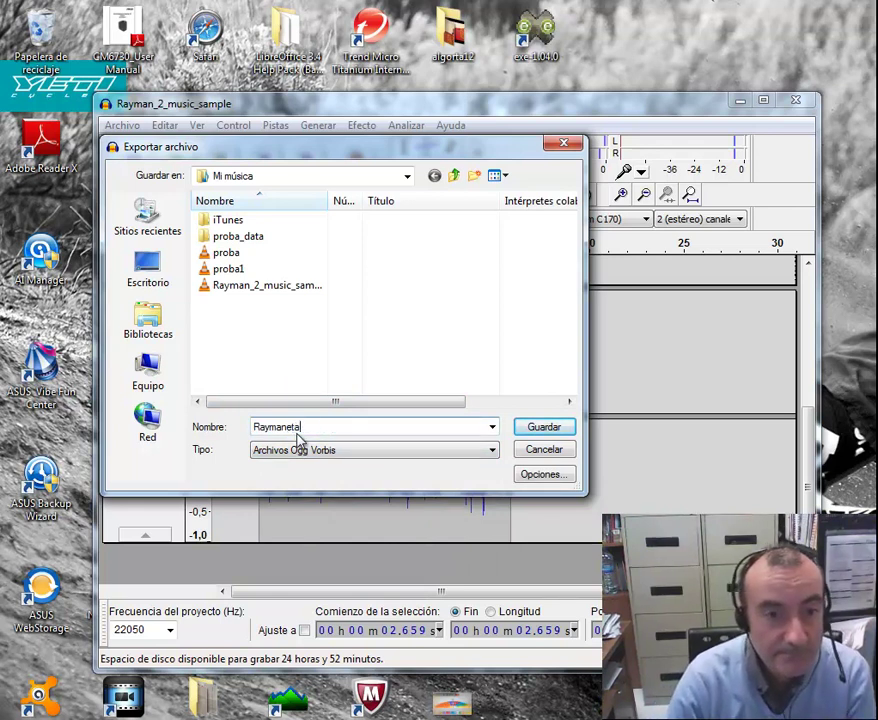
click(550, 427)
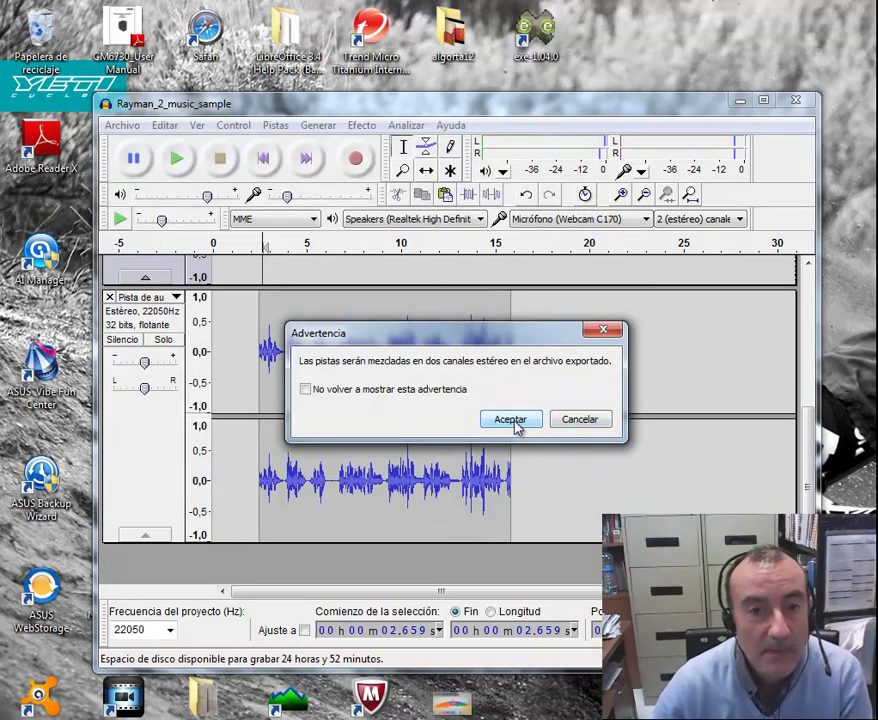
click(511, 420)
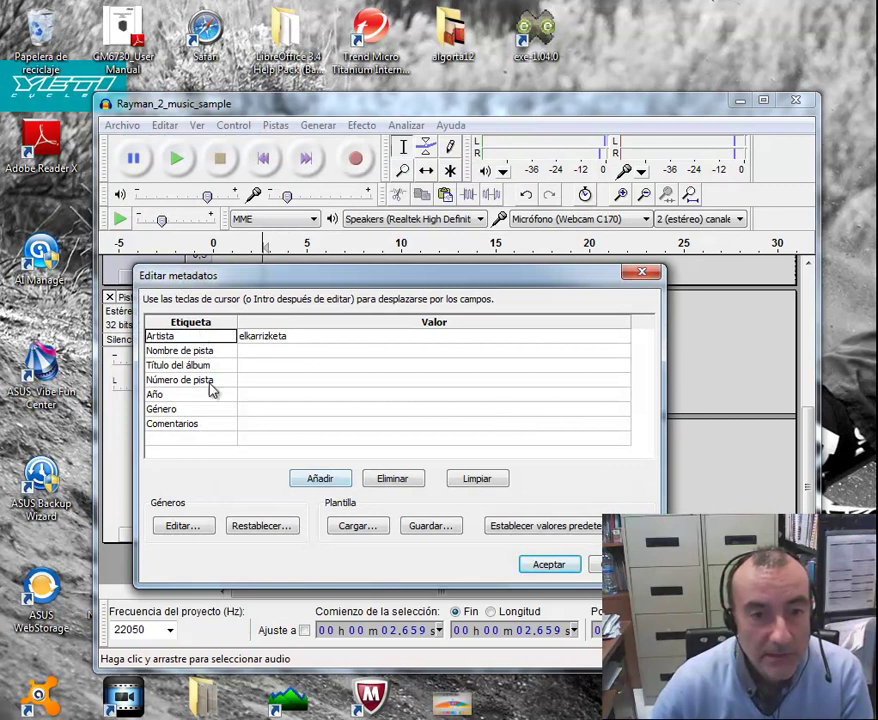
click(549, 566)
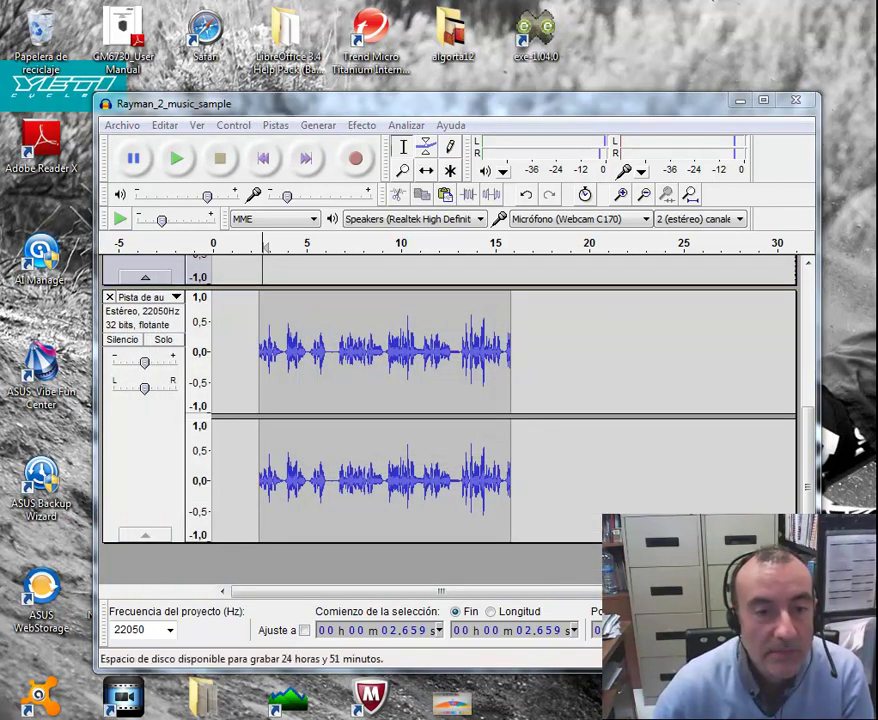
Switch to the Windows Explorer window and open the Música library to locate the exported file
key(alt+Tab)
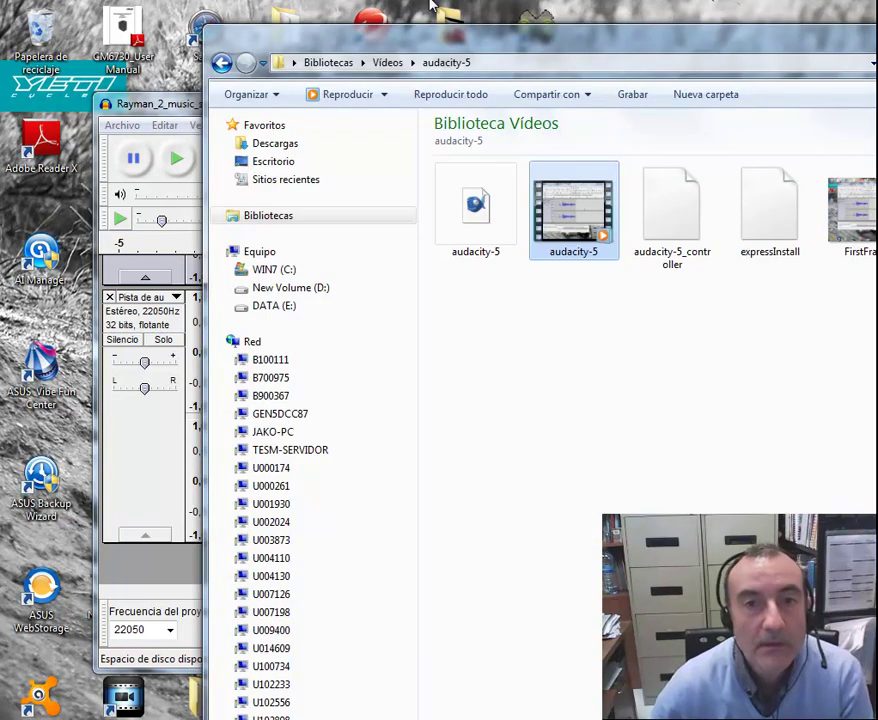
click(222, 63)
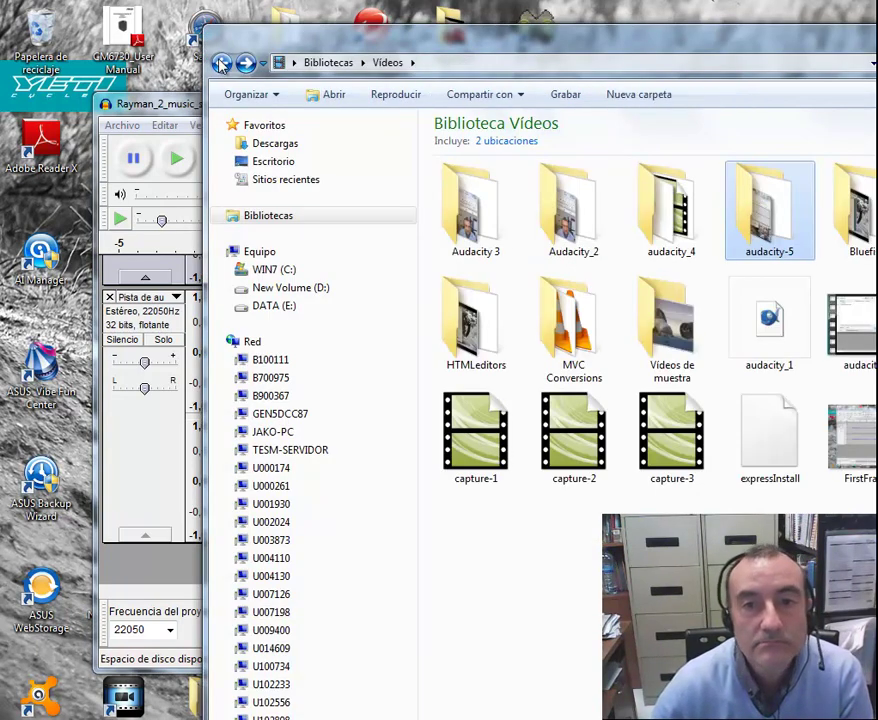
click(222, 63)
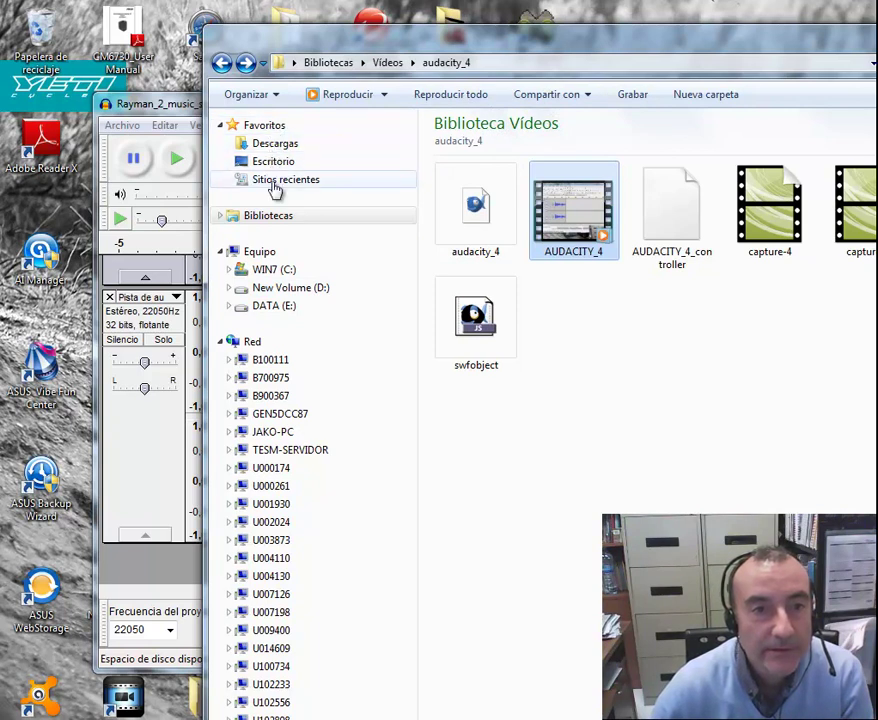
click(268, 217)
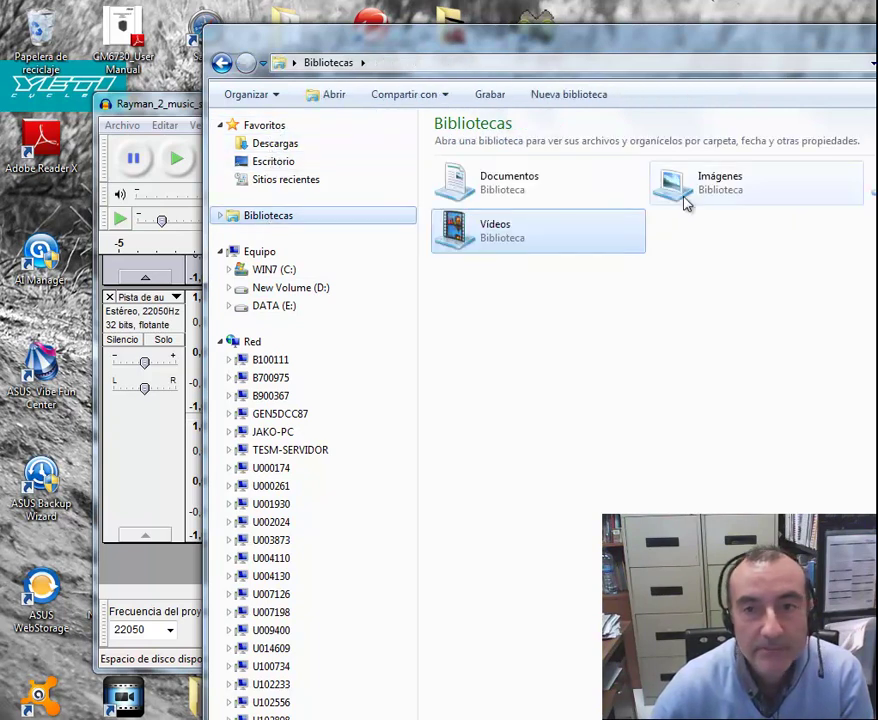
double_click(874, 185)
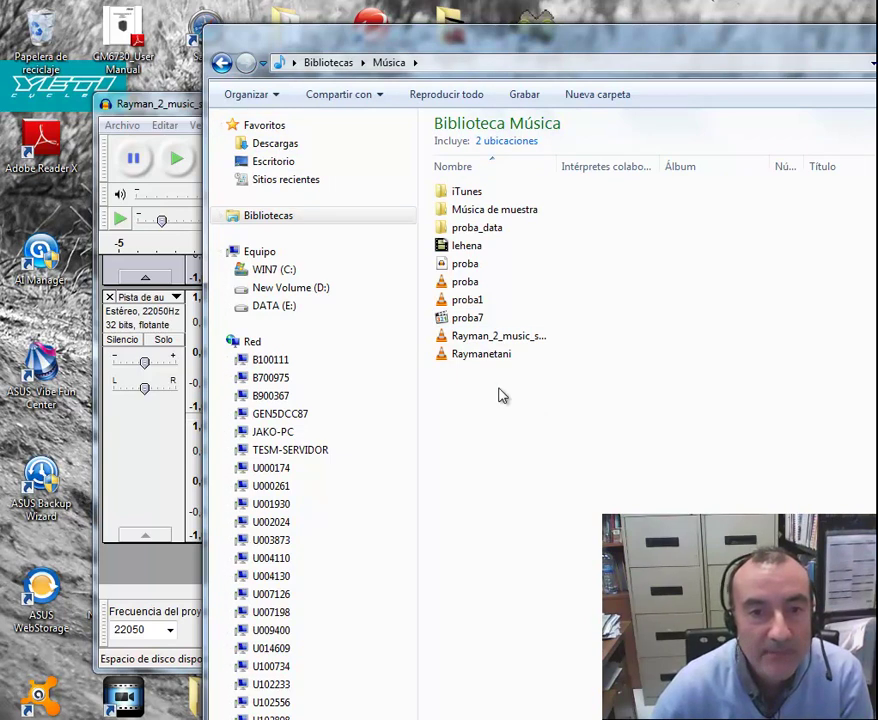
Play about 11 seconds of the exported Raymanetani file in VLC, pause it and close the player
click(463, 358)
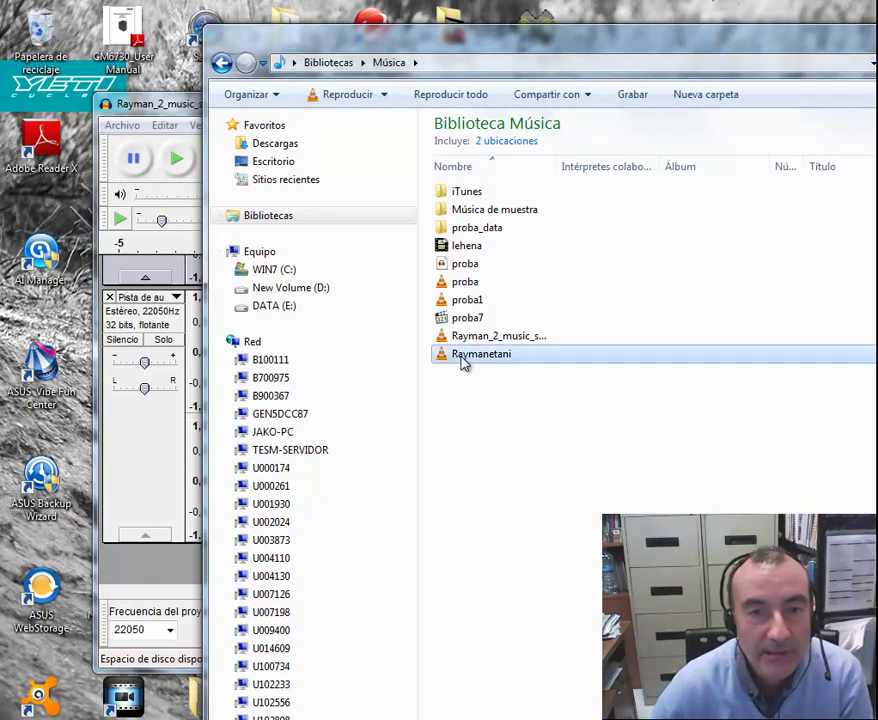
right_click(463, 360)
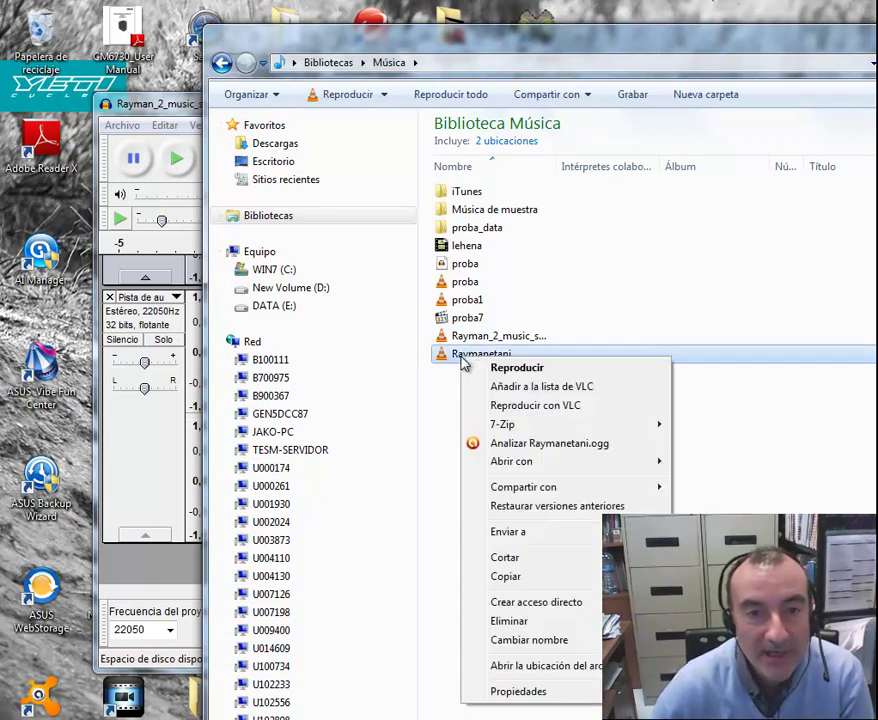
click(517, 406)
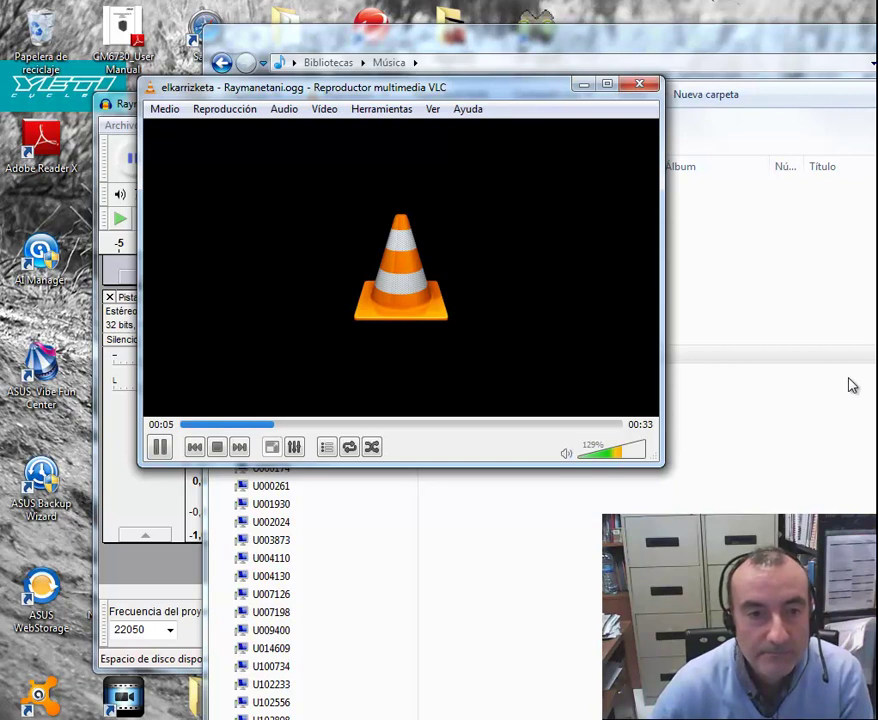
click(160, 447)
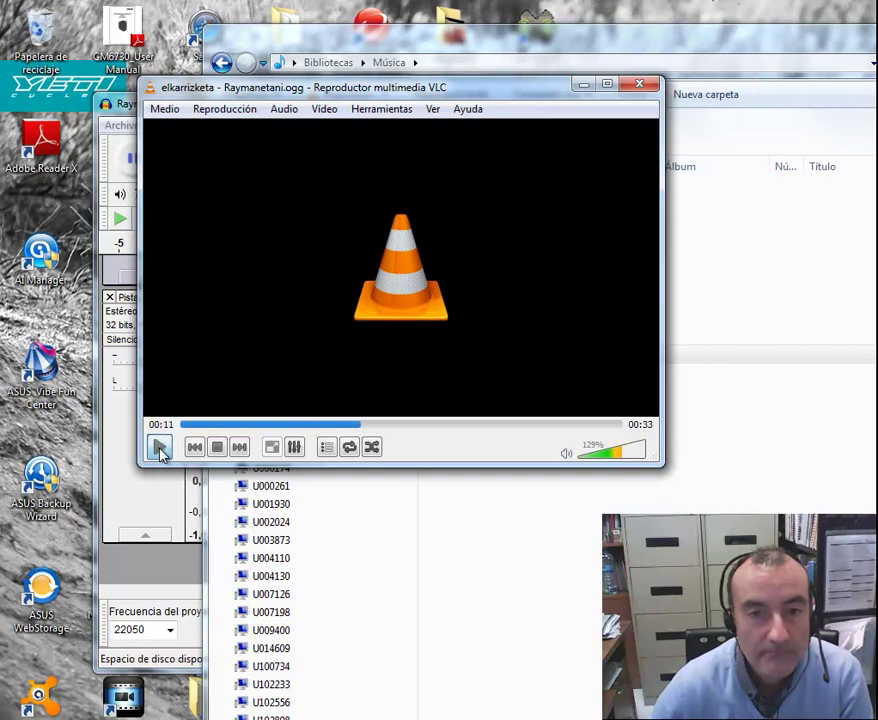
click(640, 85)
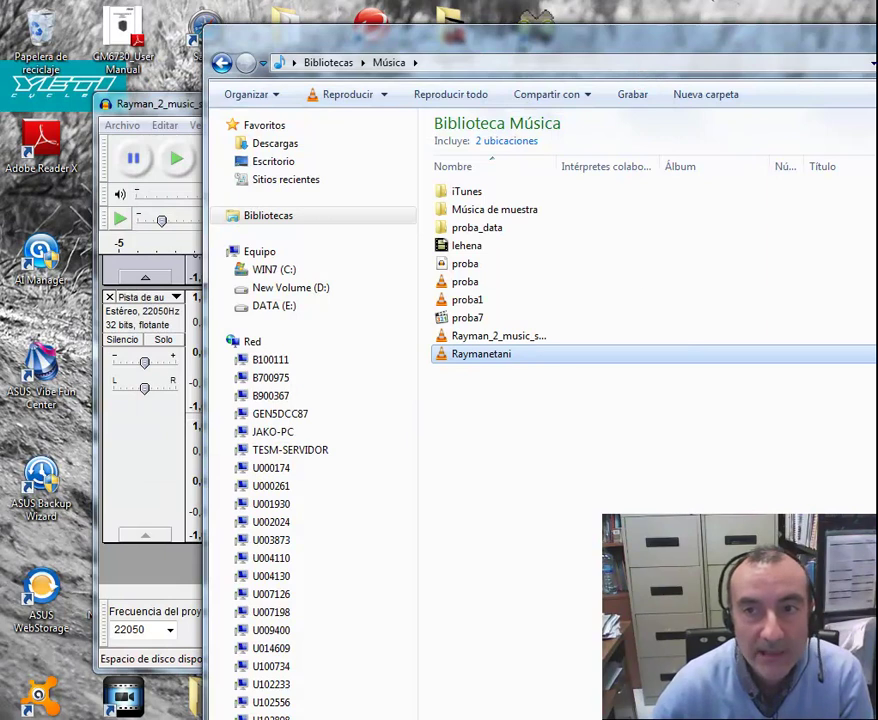
Close the Música library window to return to Audacity and collapse the recorded voice track
key(alt+F4)
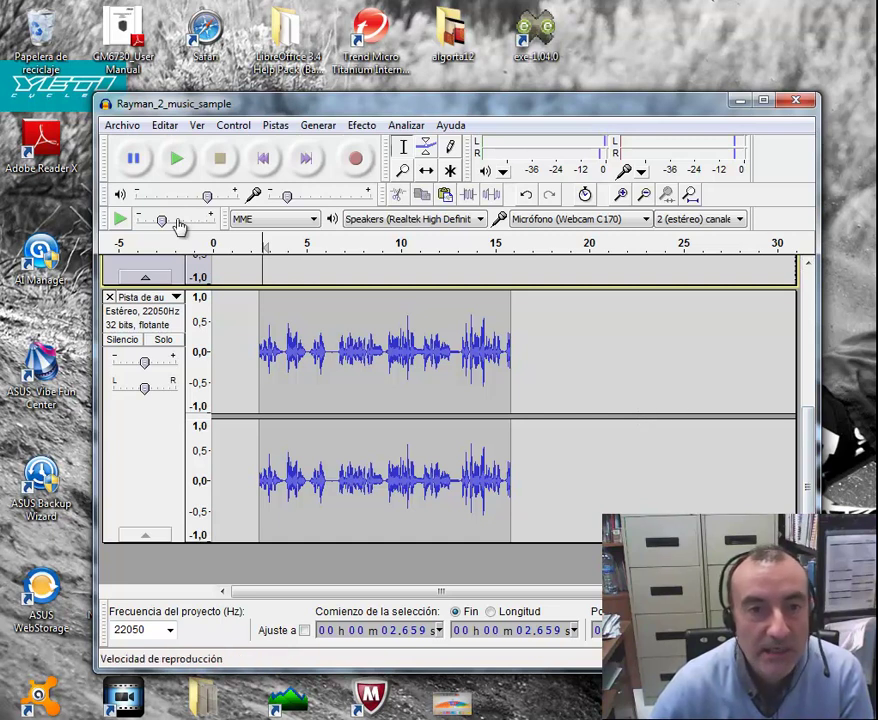
click(145, 535)
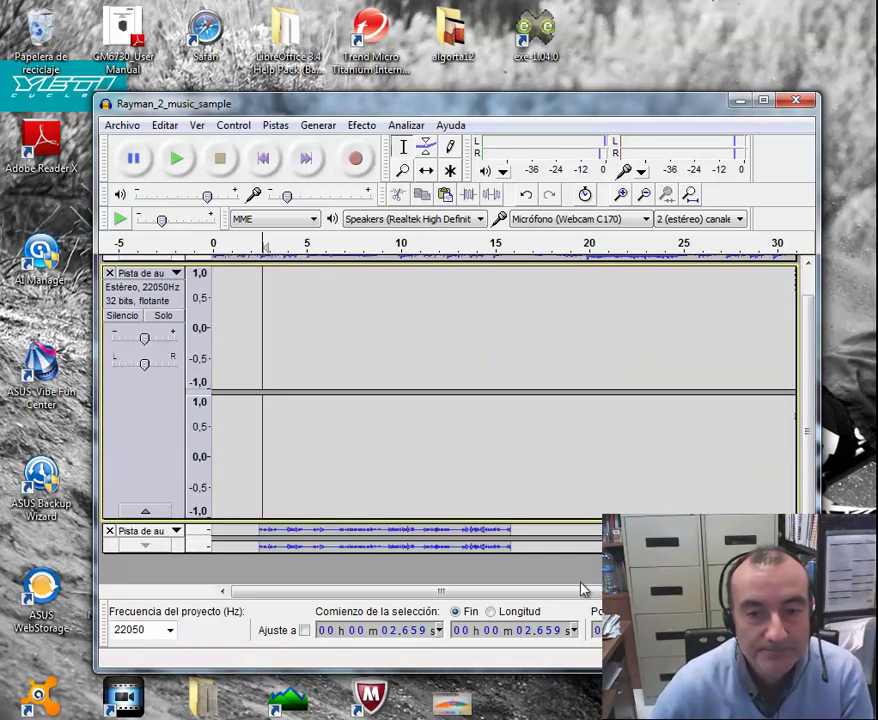